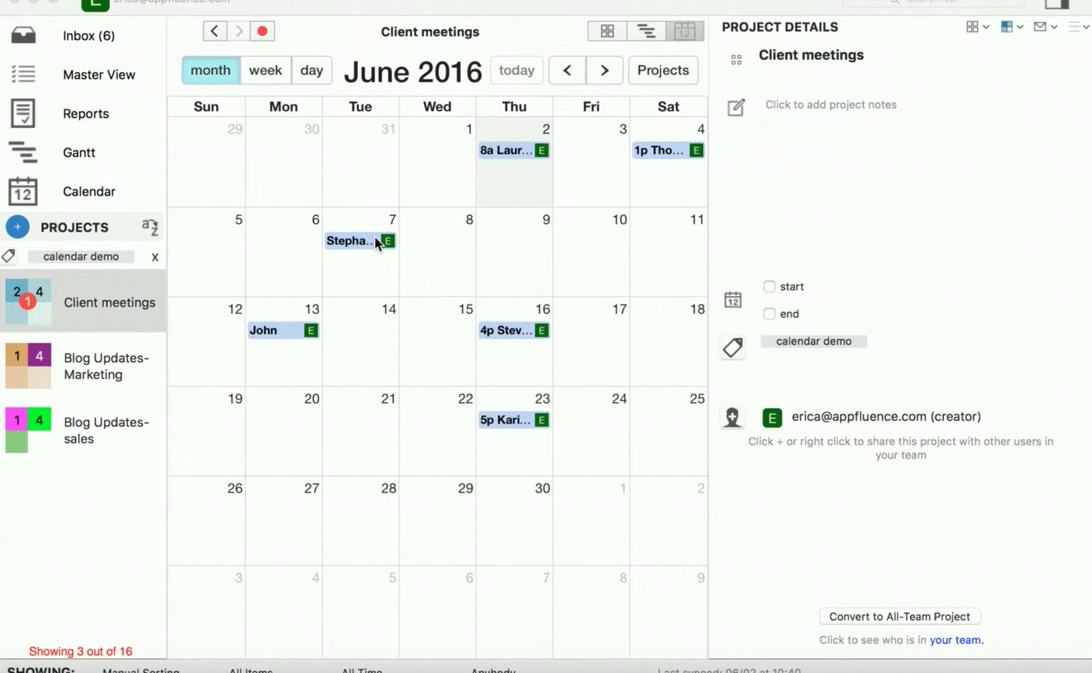
# - View the Blog Updates- Marketing, Blog Updates- sales and Client meetings calendars, ending on Marketing
pyautogui.click(121, 367)
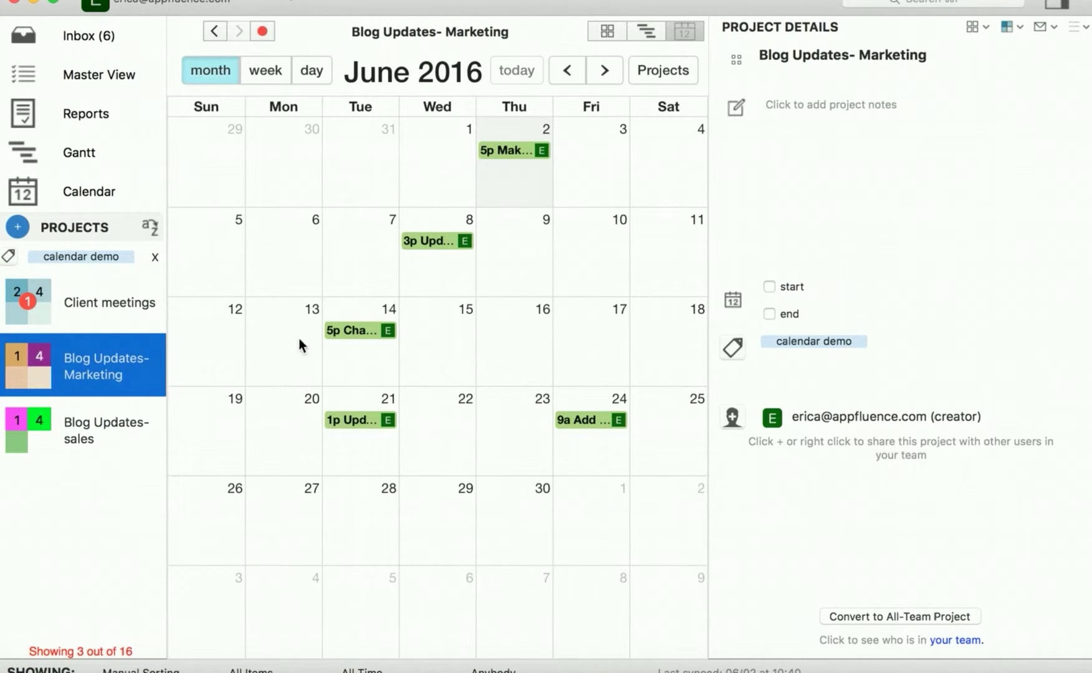
pyautogui.click(144, 416)
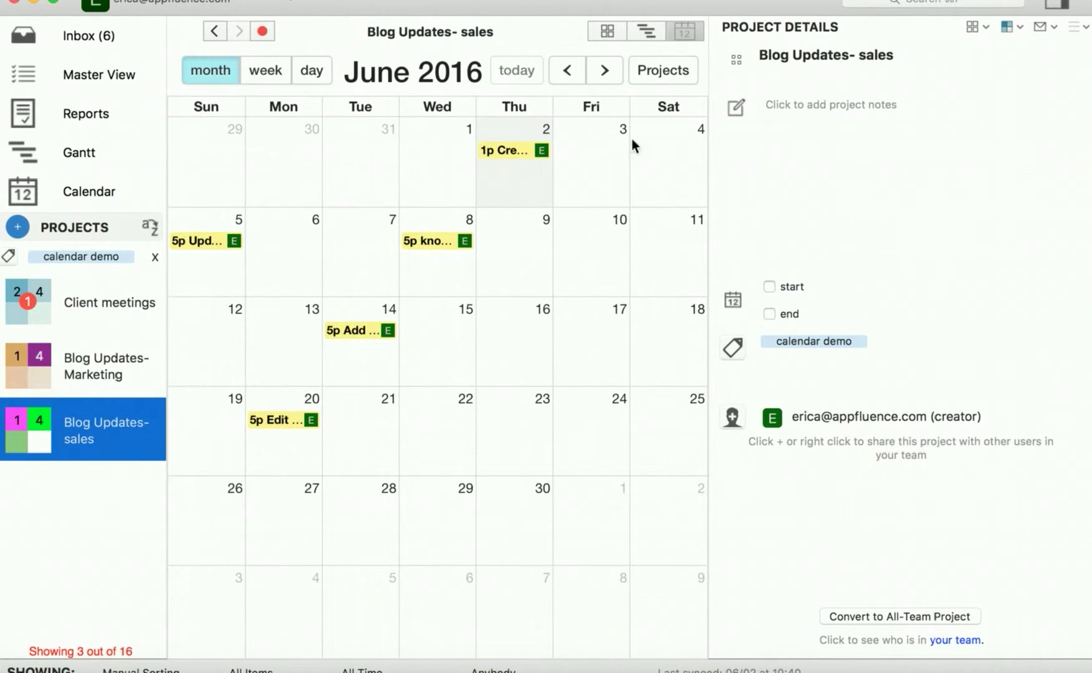
pyautogui.click(140, 358)
pyautogui.click(126, 301)
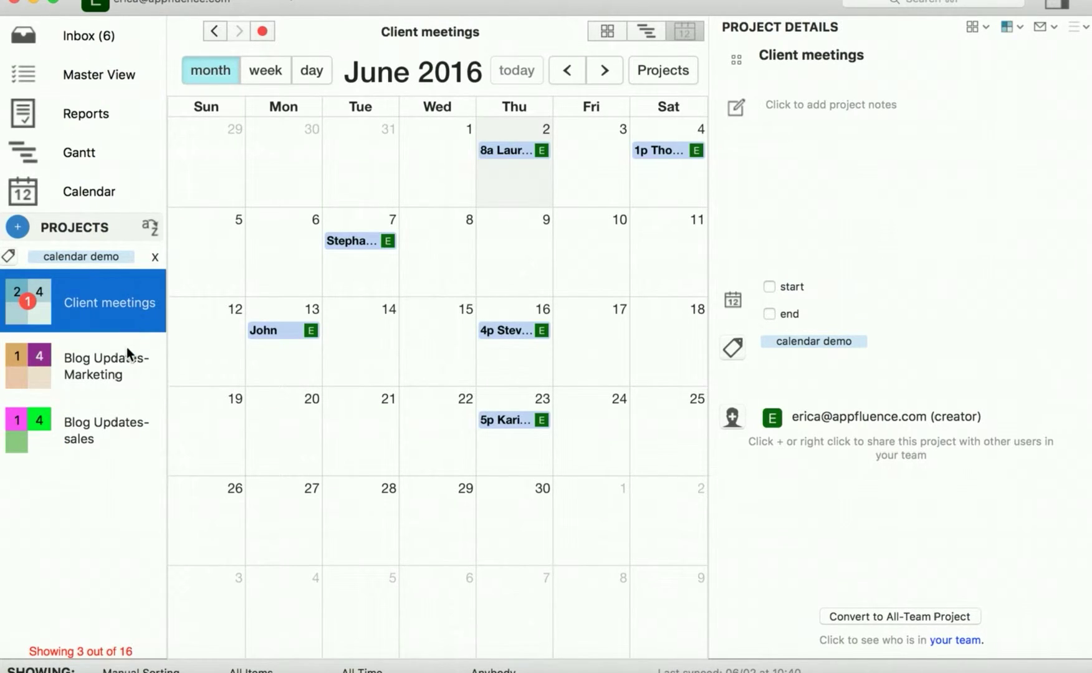
pyautogui.click(128, 357)
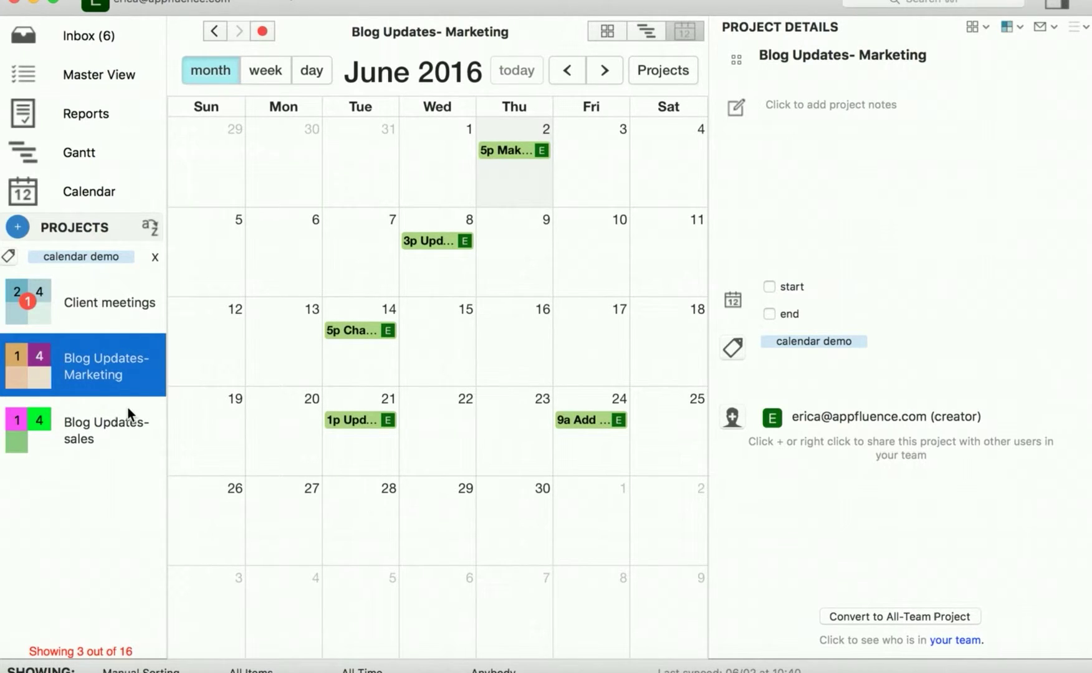
# - Create a 'change title' task on June 7 in the Critical but not Urgent quadrant
pyautogui.doubleClick(351, 255)
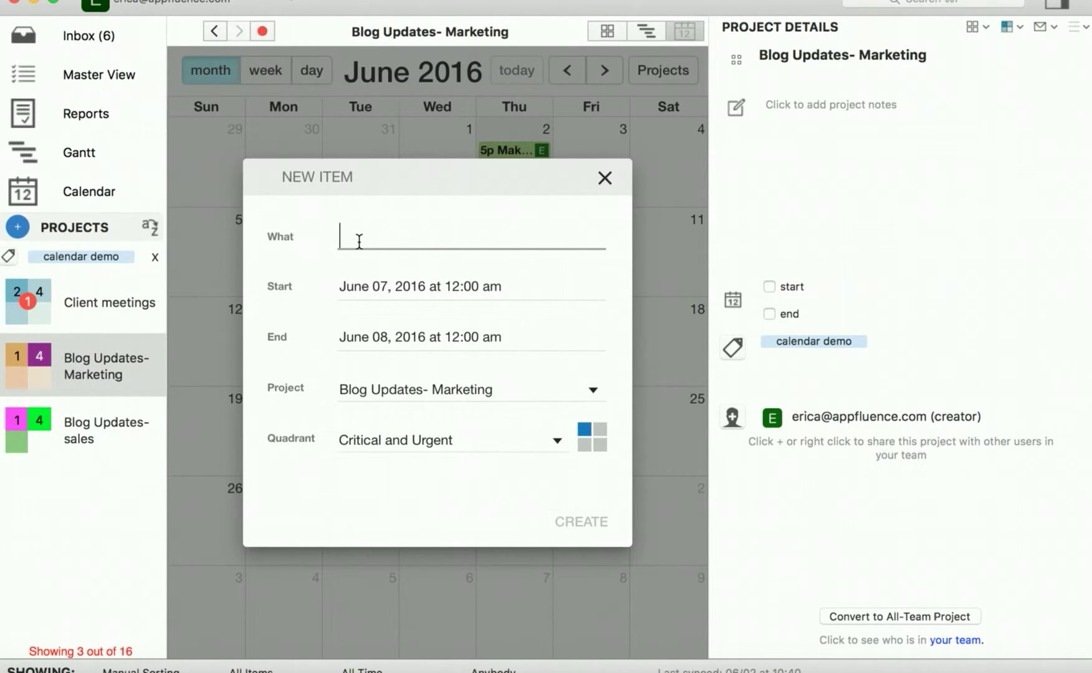
pyautogui.write('change title')
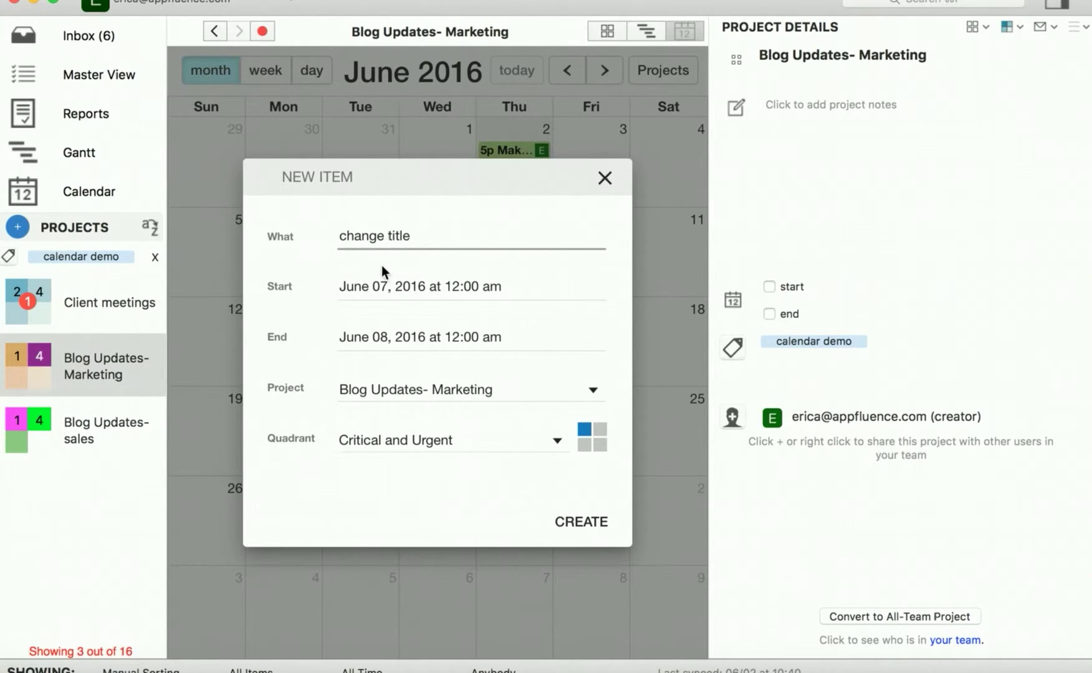
pyautogui.click(388, 286)
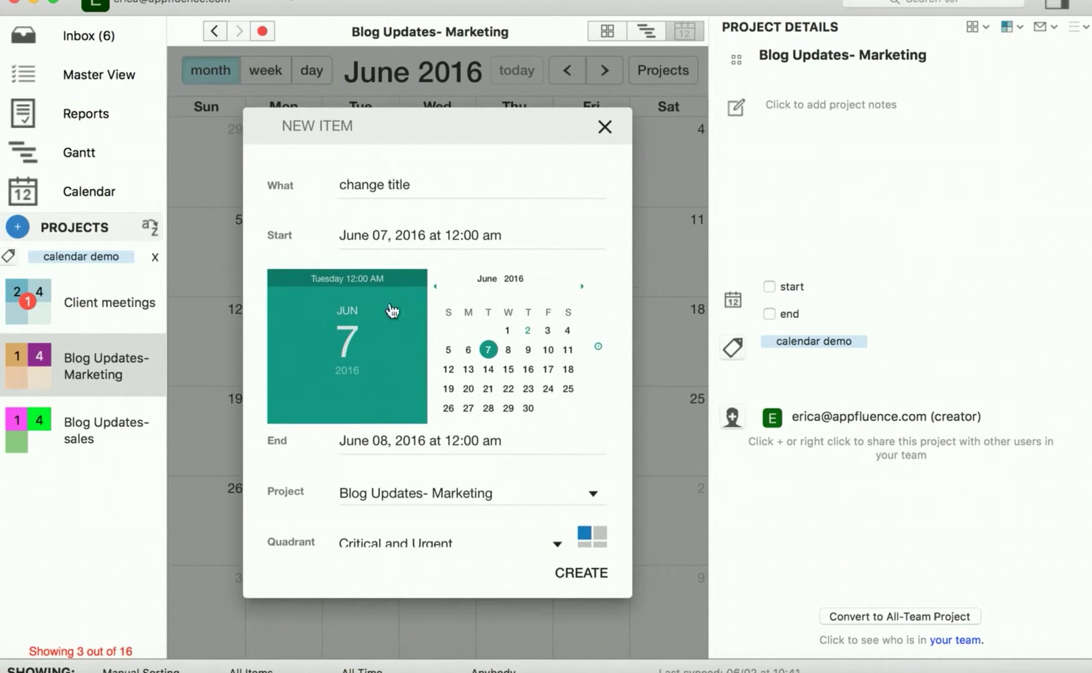
pyautogui.click(377, 441)
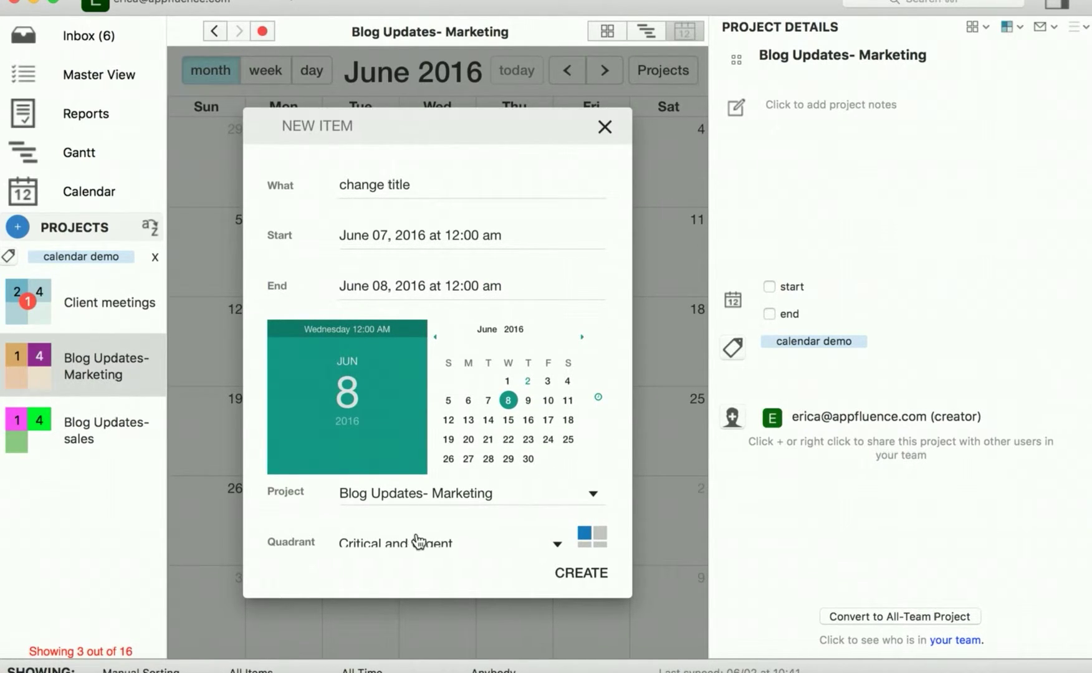
pyautogui.click(452, 542)
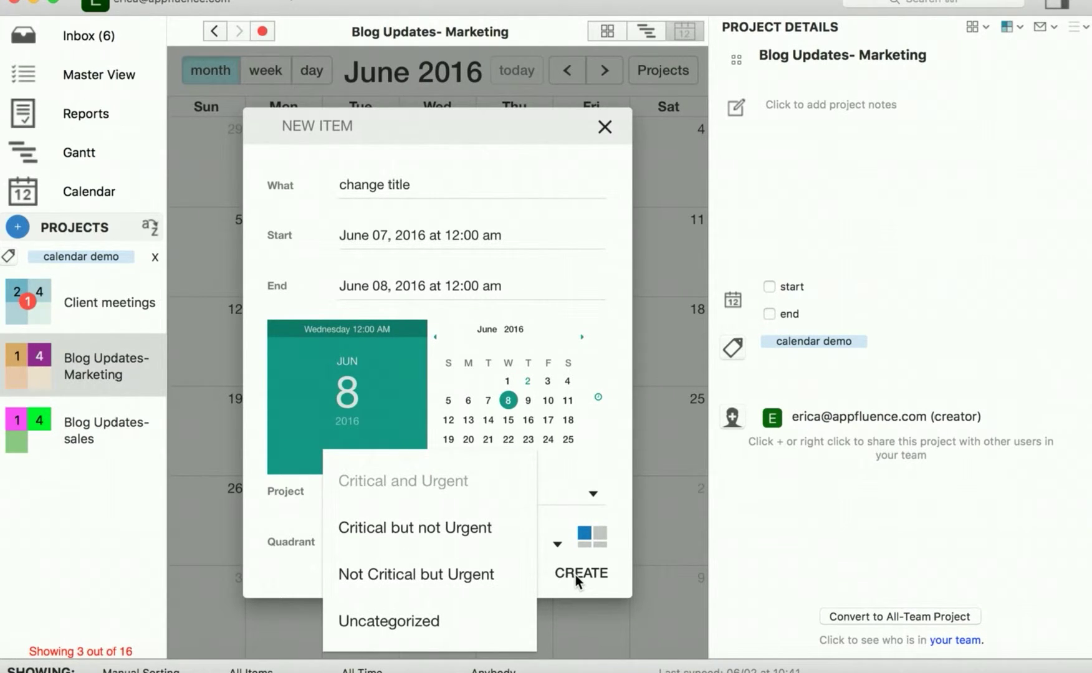
pyautogui.click(451, 528)
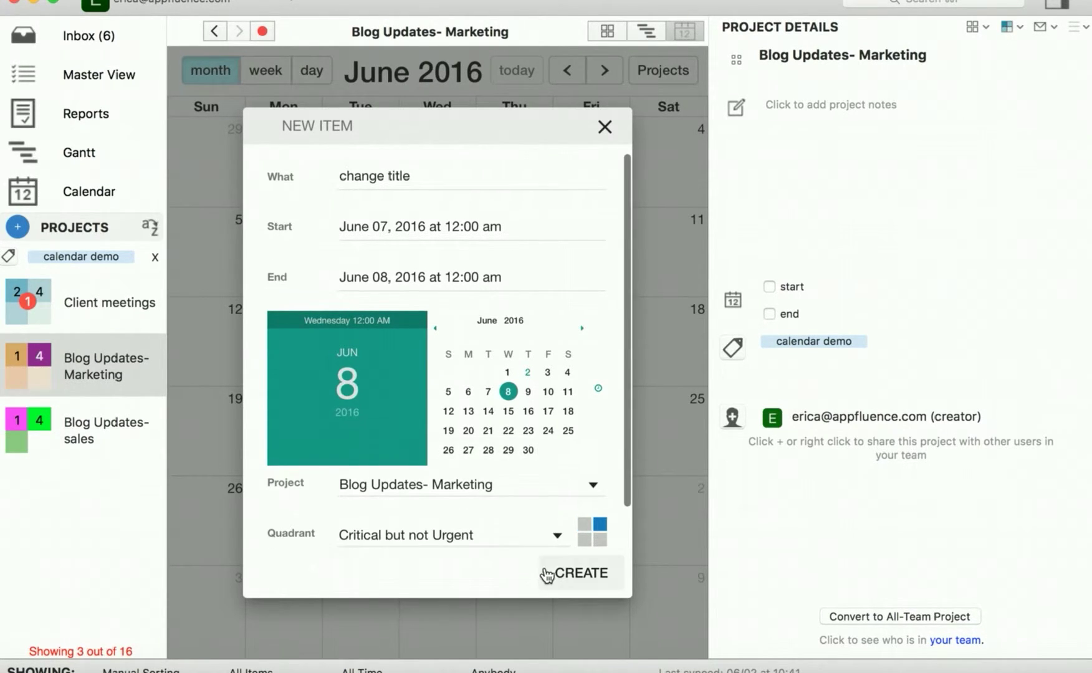
pyautogui.click(569, 576)
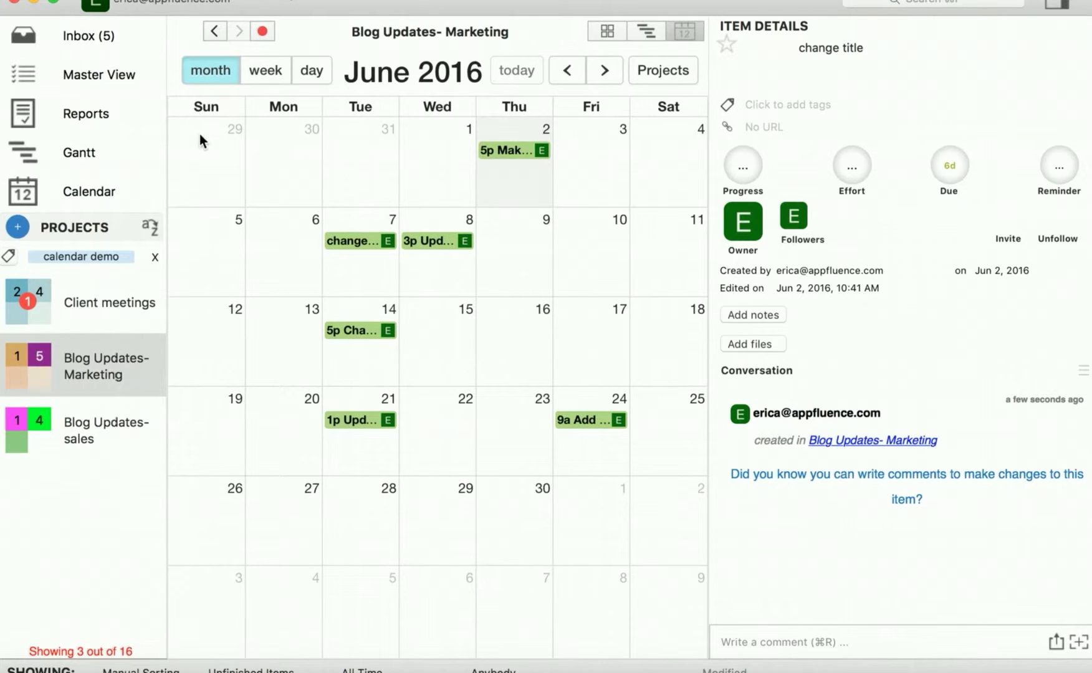
pyautogui.click(345, 170)
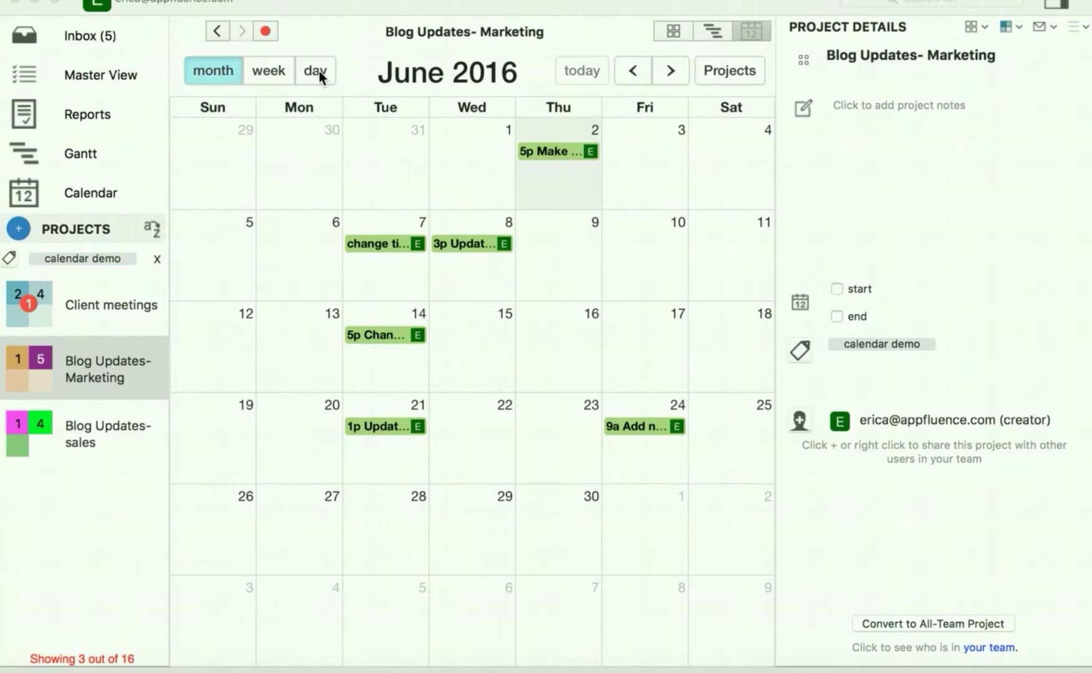
pyautogui.click(266, 76)
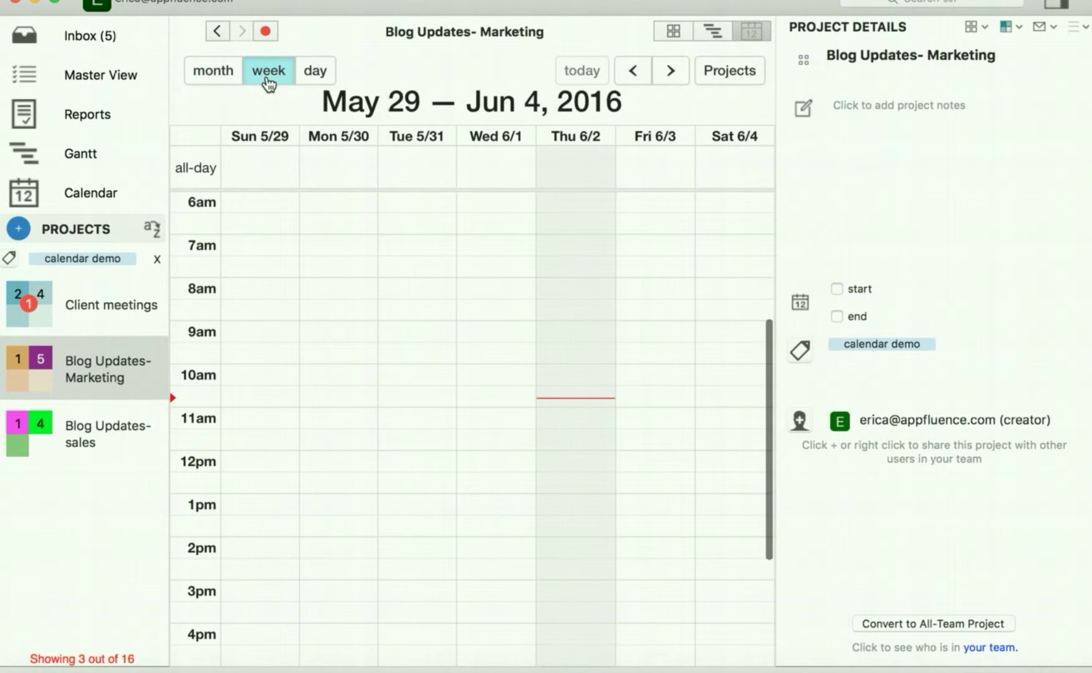
pyautogui.click(315, 71)
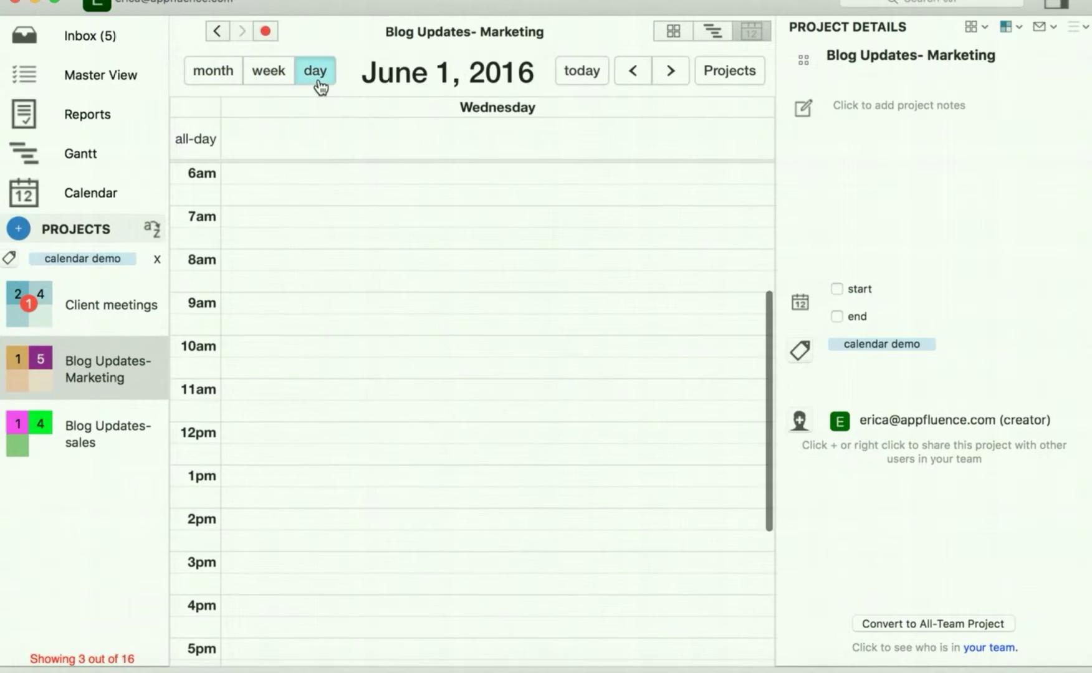
pyautogui.click(215, 71)
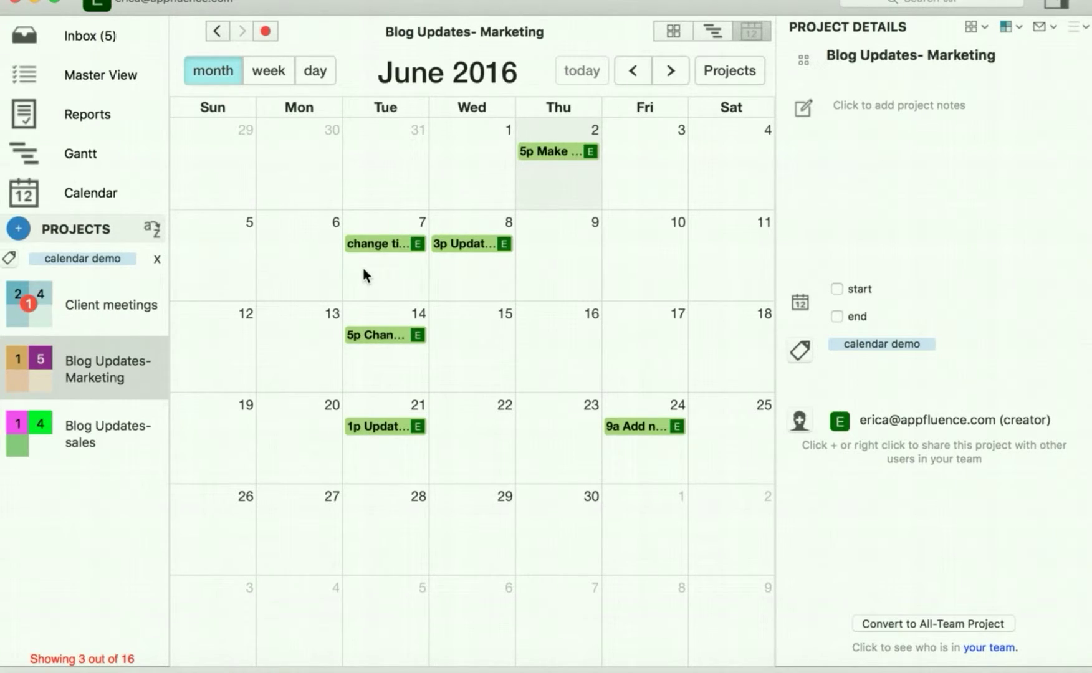
# - Open the combined Calendar and cycle through week, day and back to month view
pyautogui.click(84, 189)
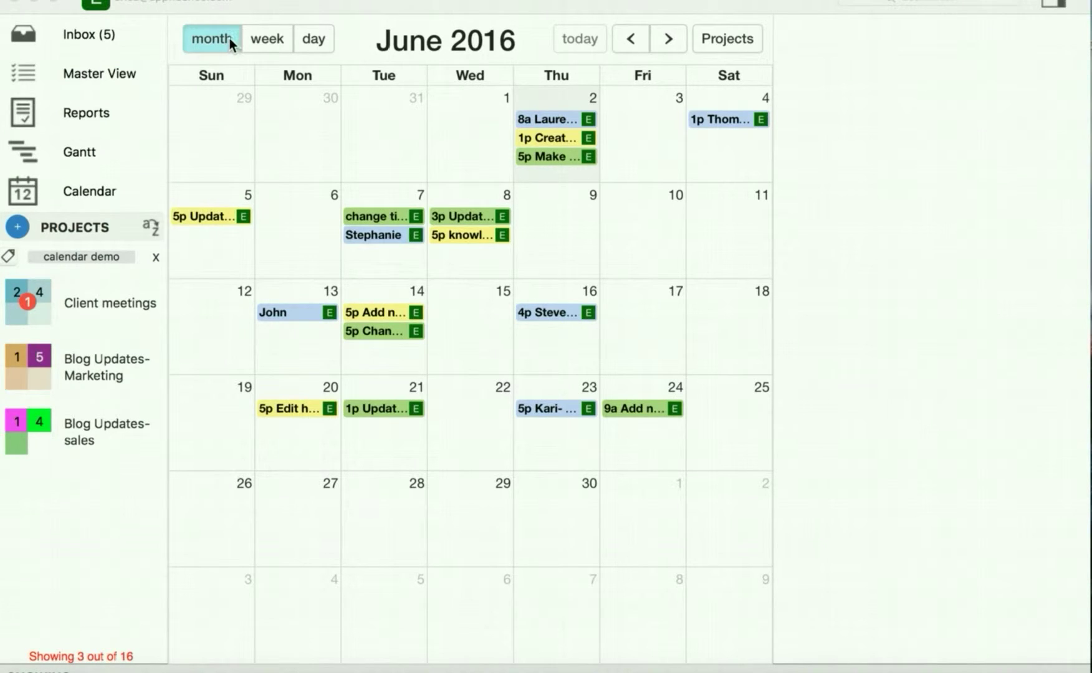
pyautogui.click(266, 39)
pyautogui.click(312, 39)
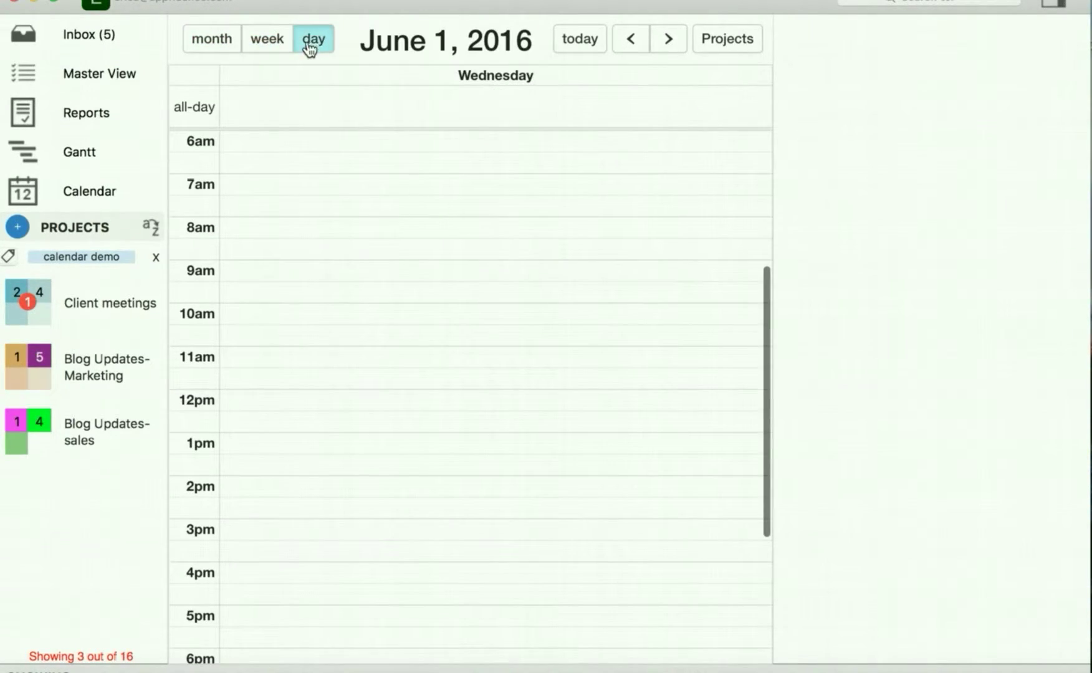
pyautogui.click(211, 39)
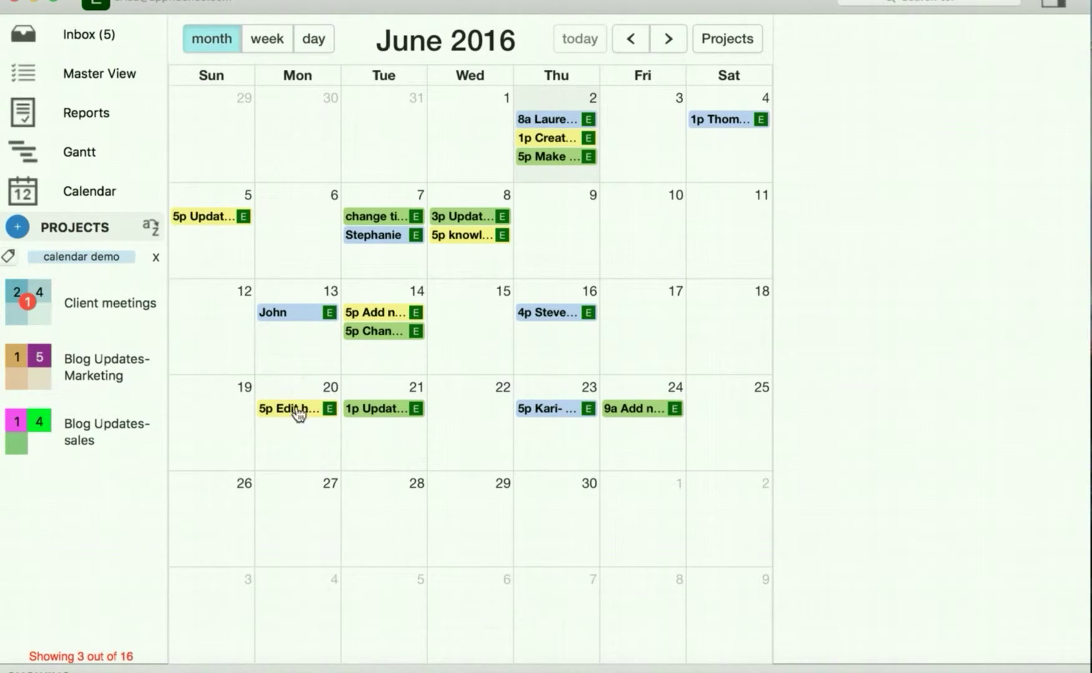
# - Open, close and reopen the Anybody coworker filter list on the combined calendar
pyautogui.click(491, 663)
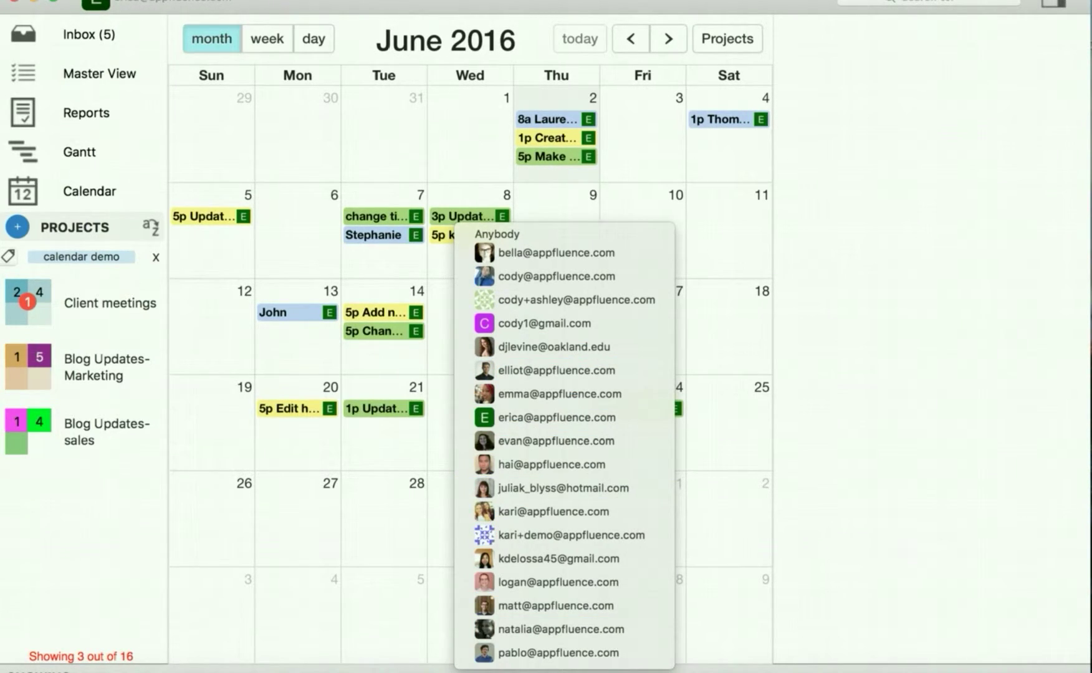
pyautogui.click(498, 234)
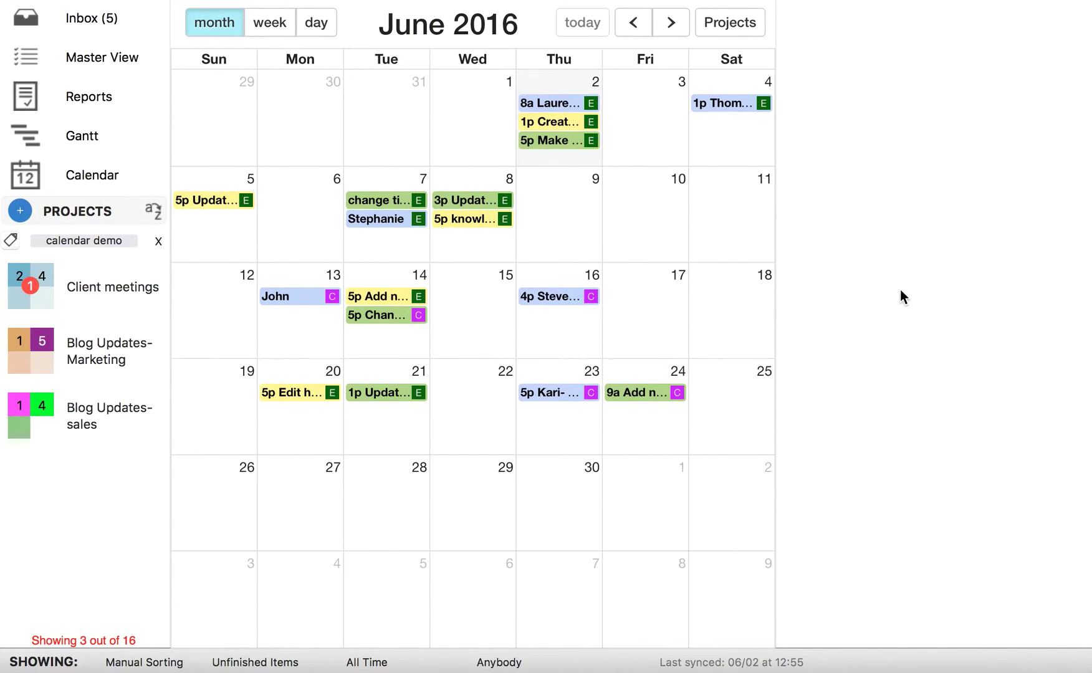
pyautogui.click(499, 662)
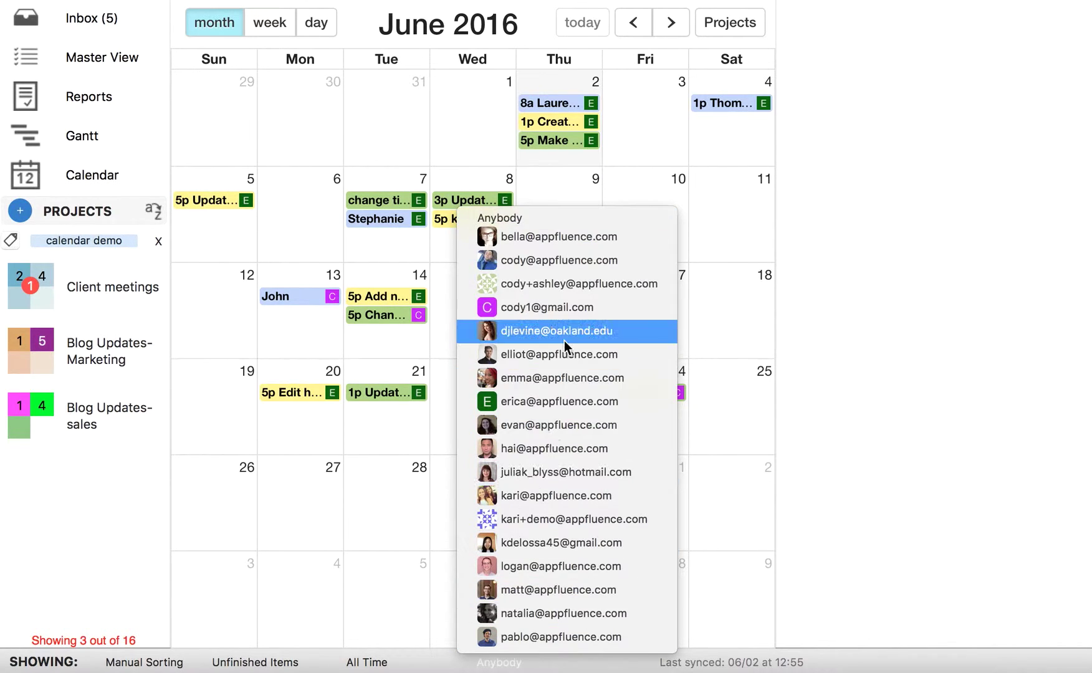